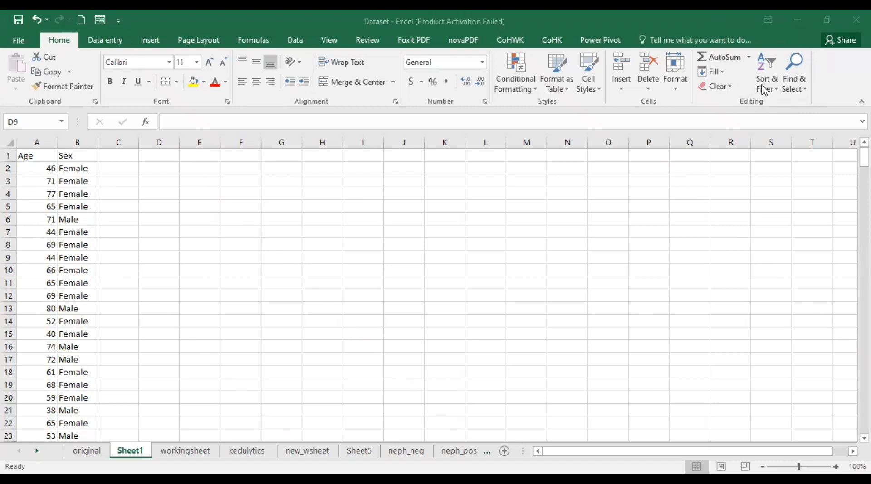
left_click(762, 86)
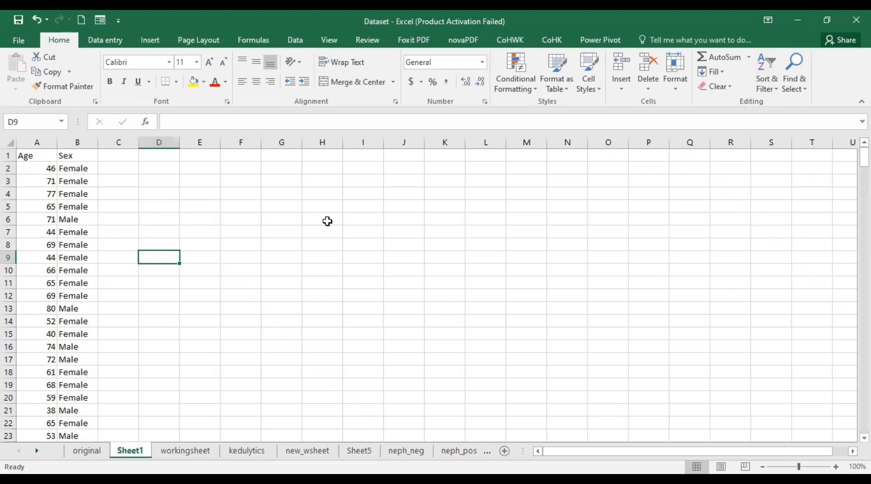
left_click(44, 159)
left_click(75, 155)
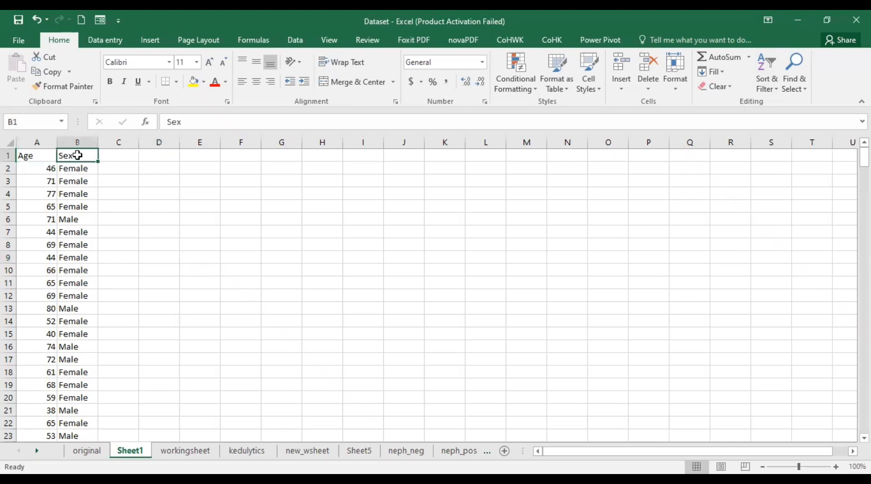
left_click(37, 156)
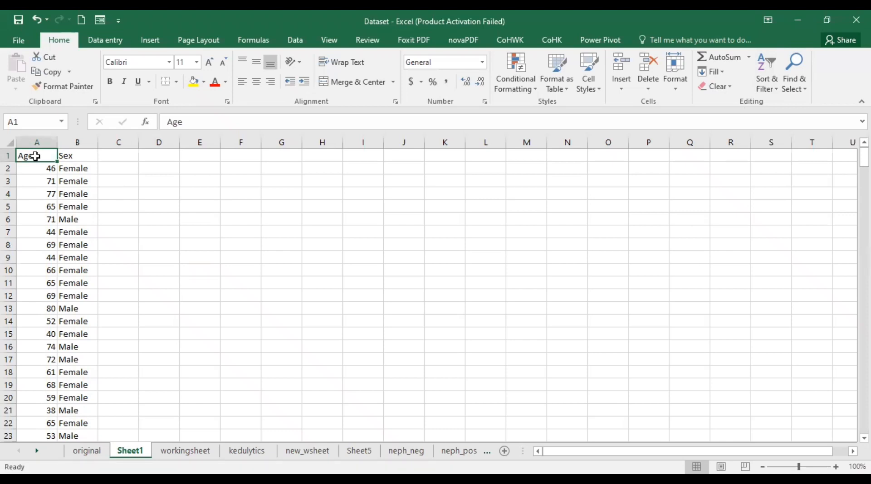
Highlight the Sex entries in cells B2 and B51 with a yellow fill
left_click(76, 167)
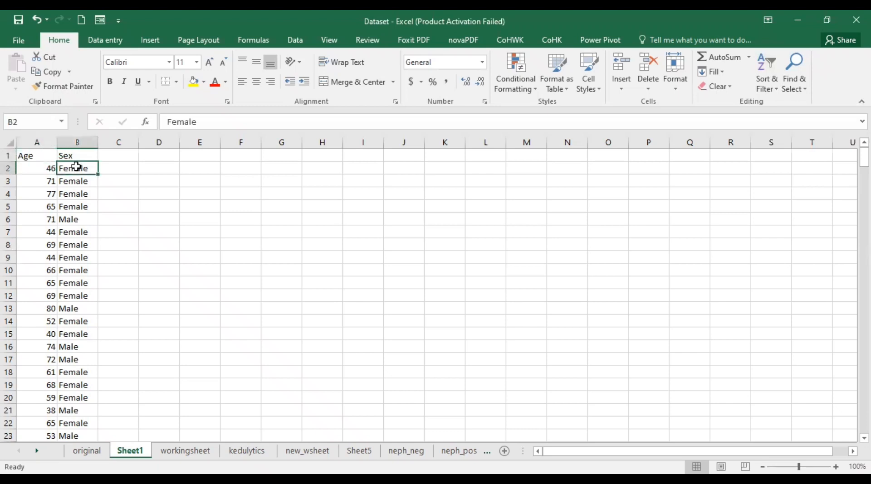
left_click(193, 83)
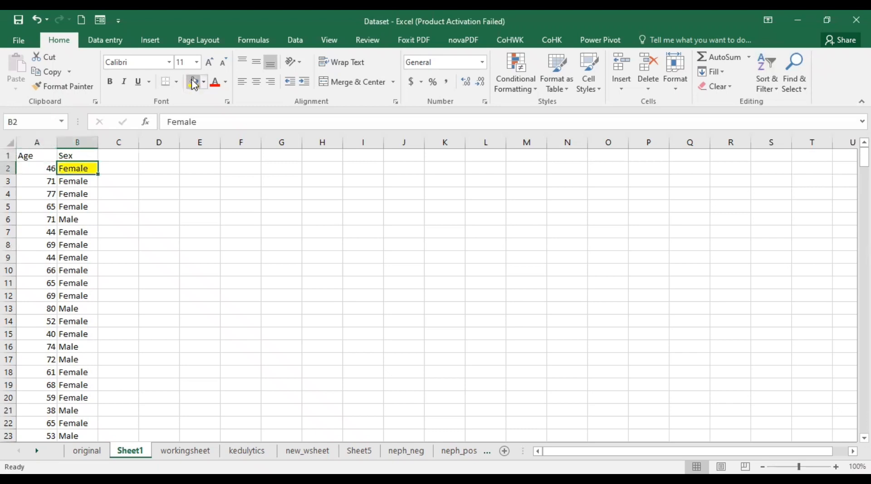
scroll(88, 326, "down", 14)
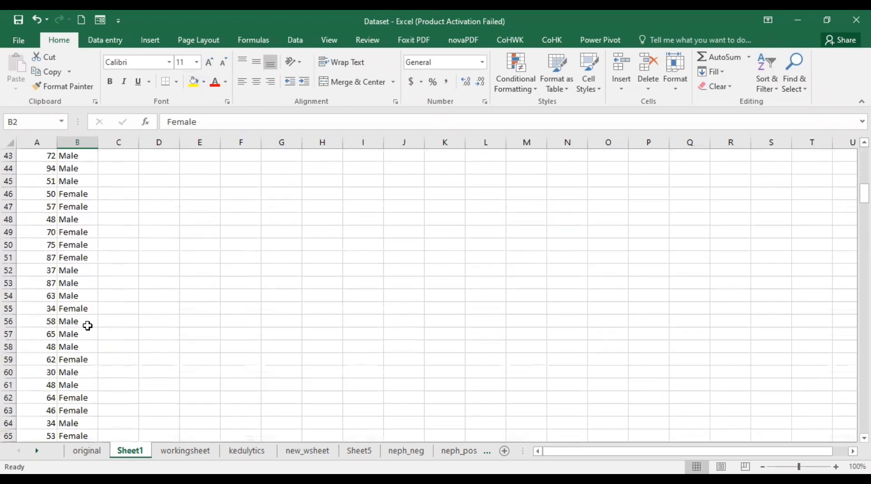
left_click(75, 258)
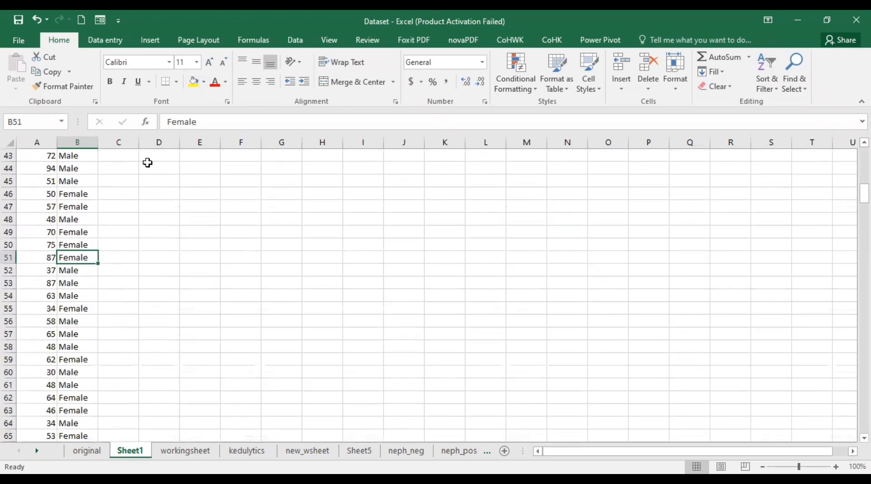
left_click(194, 84)
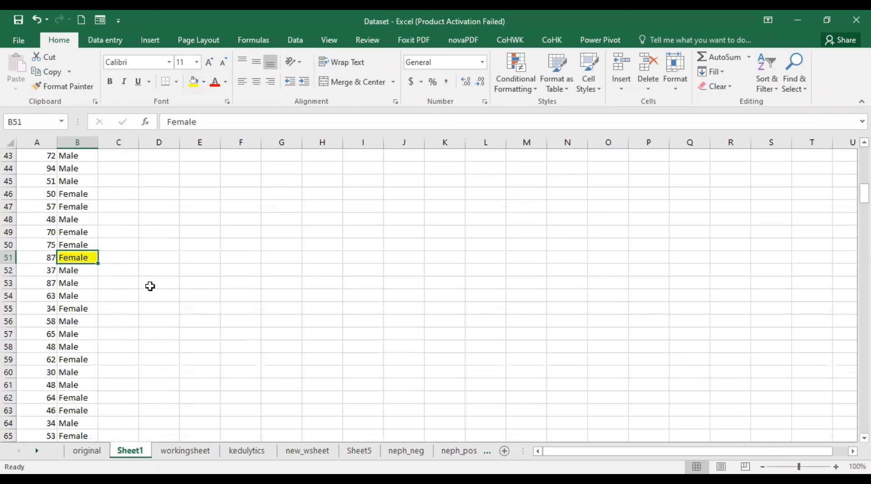
Sort the dataset by the Sex column from A to Z
scroll(150, 286, "up", 2)
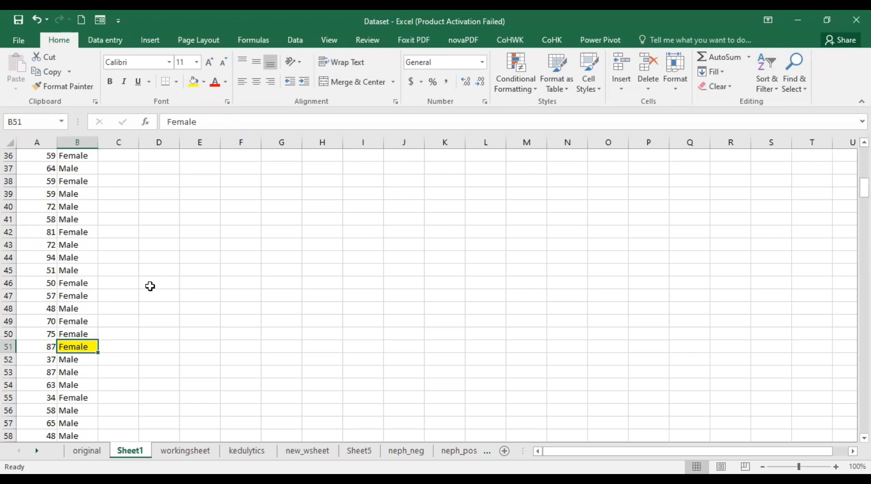
scroll(150, 286, "up", 12)
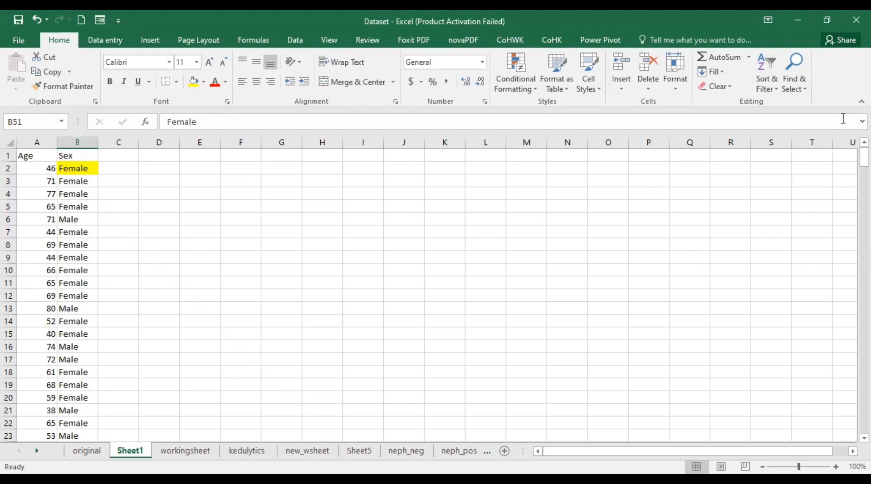
left_click(771, 89)
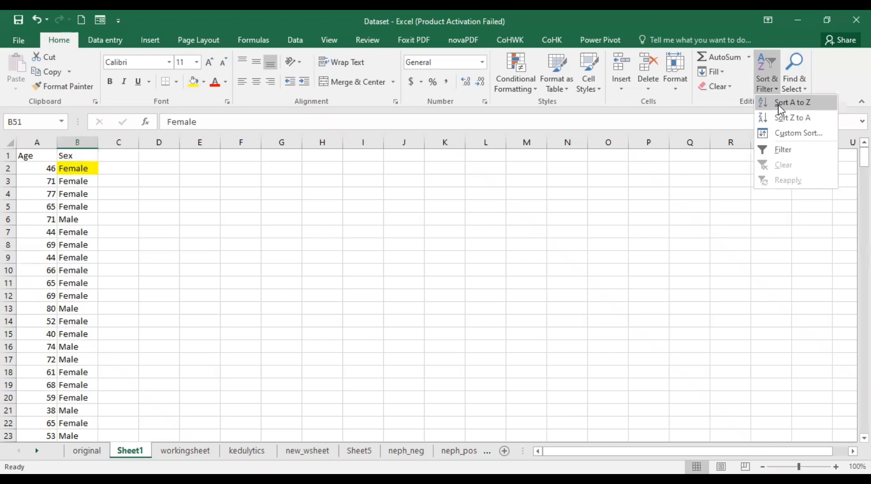
left_click(778, 106)
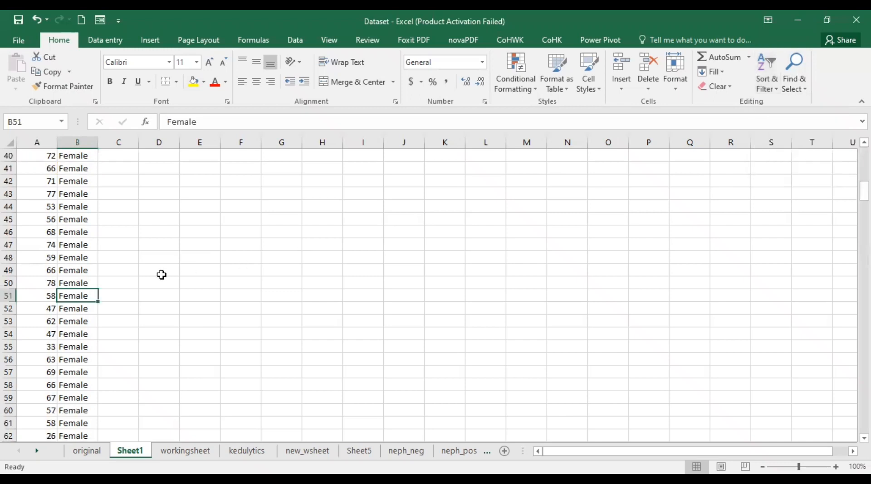
Sort the Age column from smallest to largest, expanding the selection to include the adjacent Sex data
left_click(40, 138)
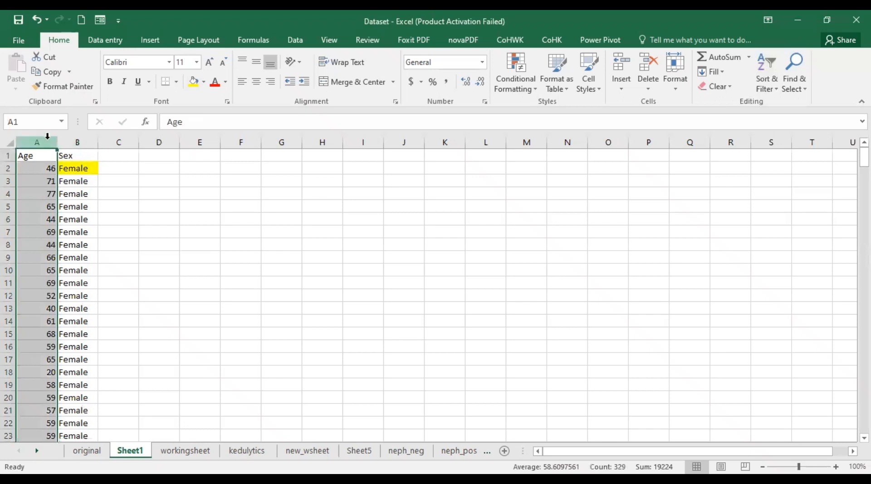
left_click(766, 87)
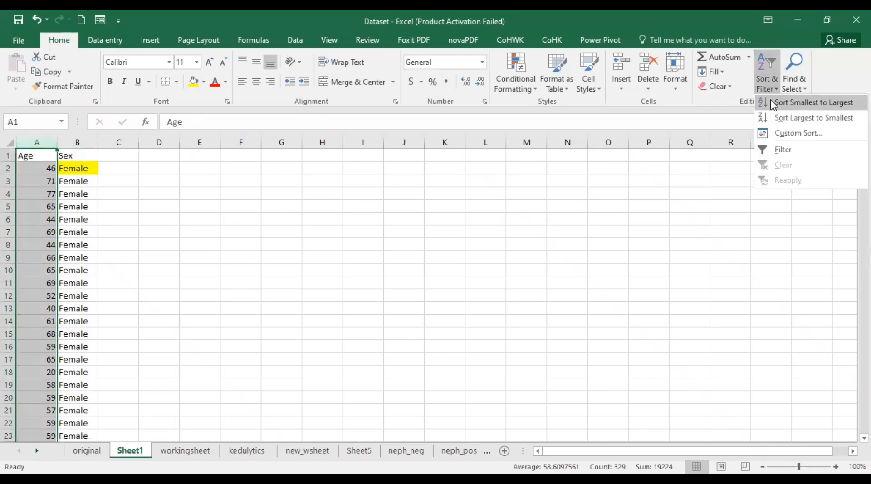
left_click(774, 105)
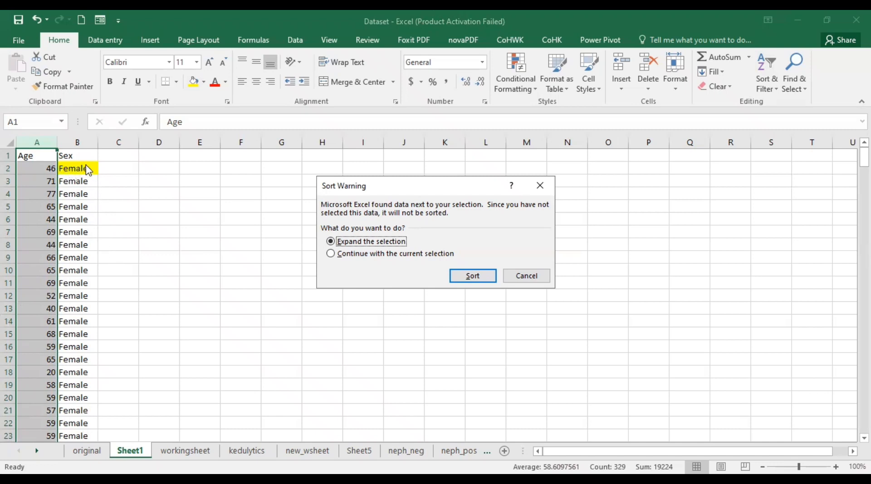
left_click(472, 277)
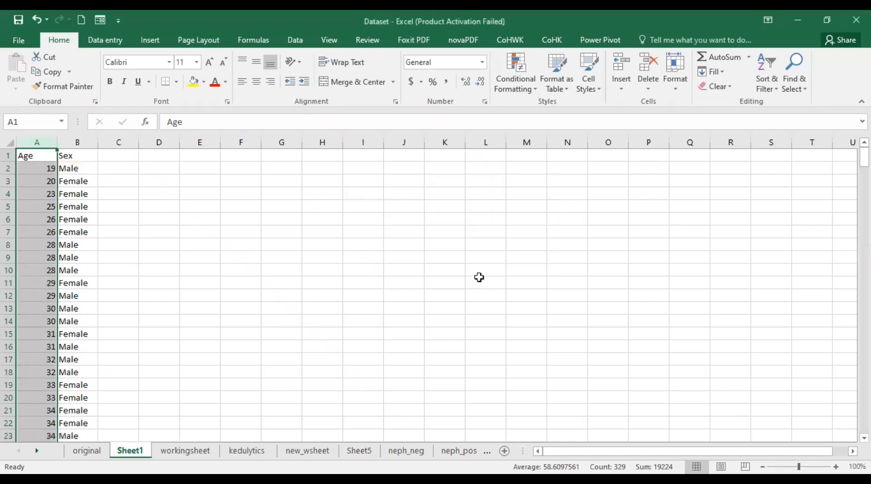
Examine the age-sorted rows, checking where the yellow-highlighted Sex cells sit relative to their ages
left_click(98, 253)
left_click(89, 253)
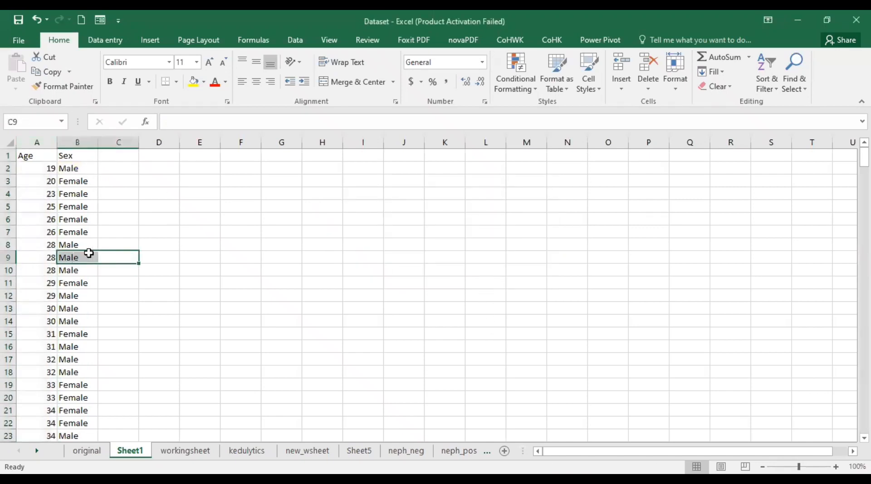
left_click(82, 216)
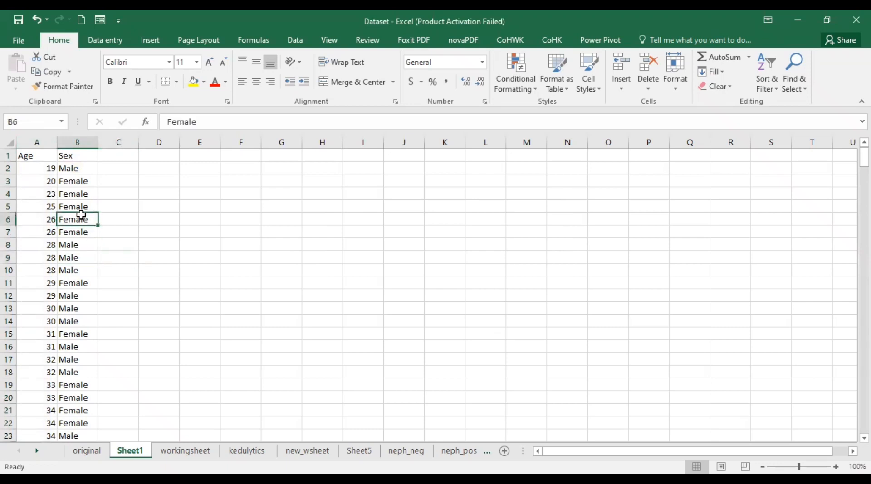
left_click(80, 170)
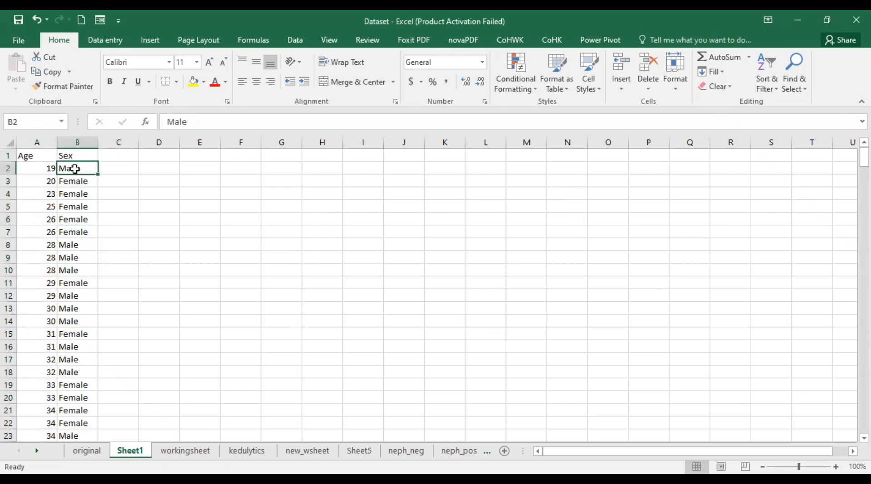
left_click(42, 167)
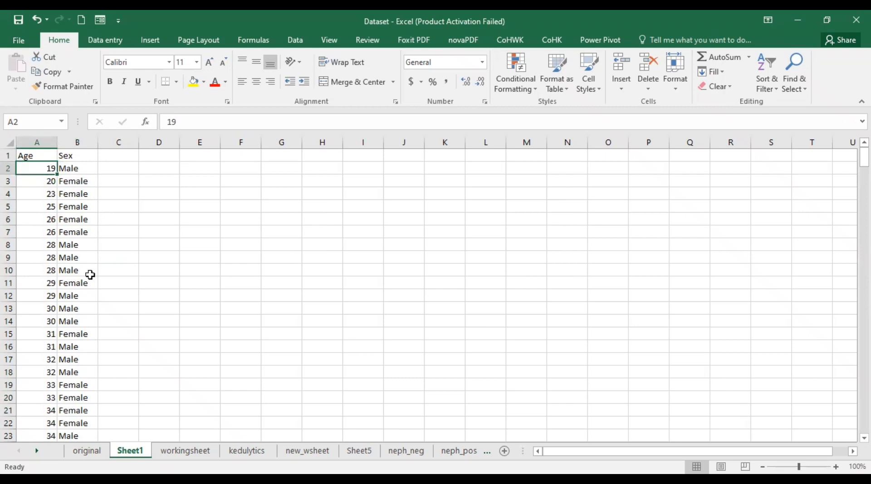
scroll(89, 275, "down", 19)
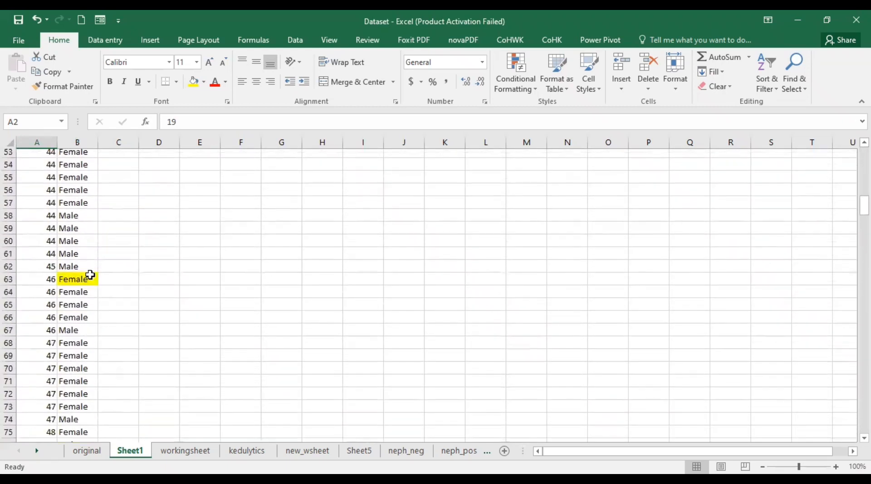
left_click(44, 233)
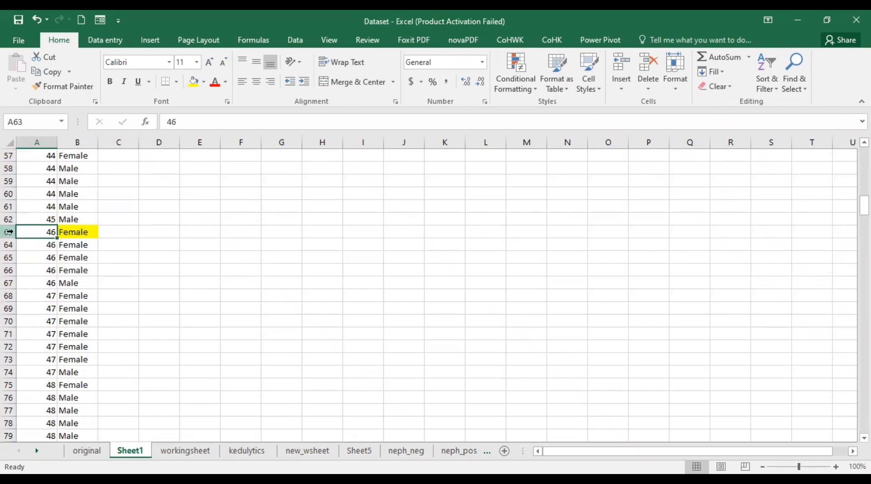
left_click(77, 232)
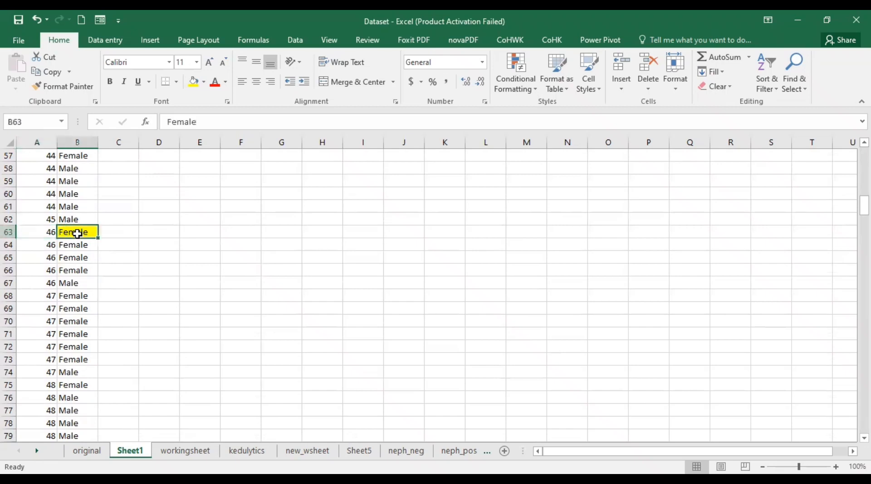
scroll(75, 337, "down", 20)
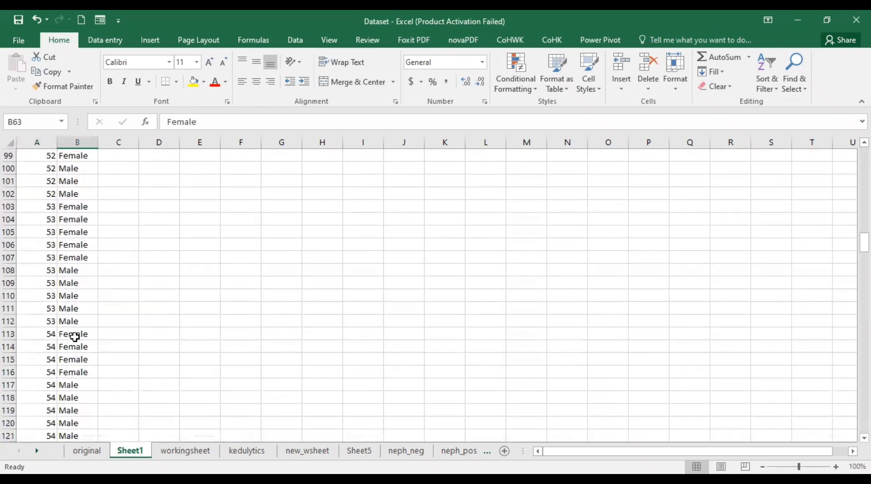
scroll(75, 337, "down", 20)
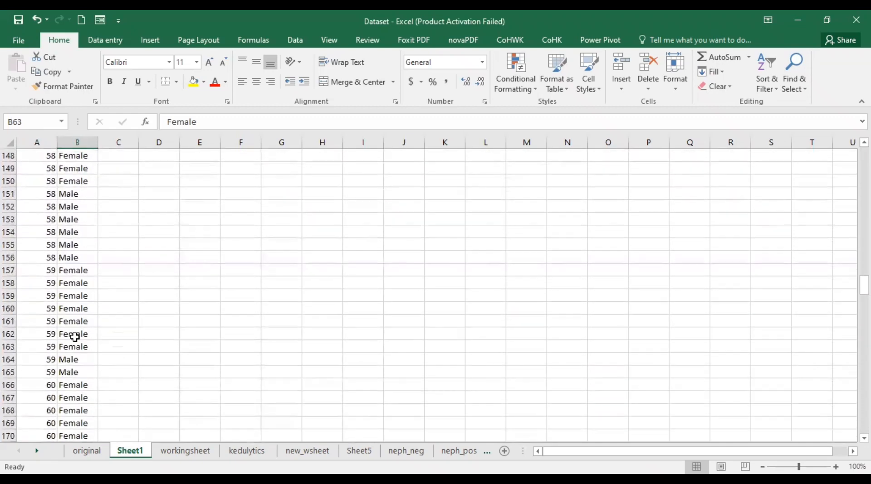
scroll(75, 337, "down", 20)
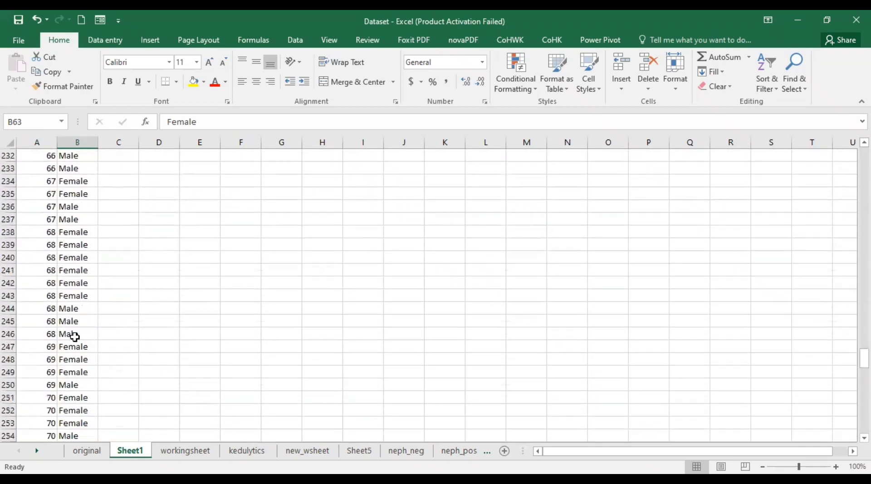
scroll(75, 337, "down", 14)
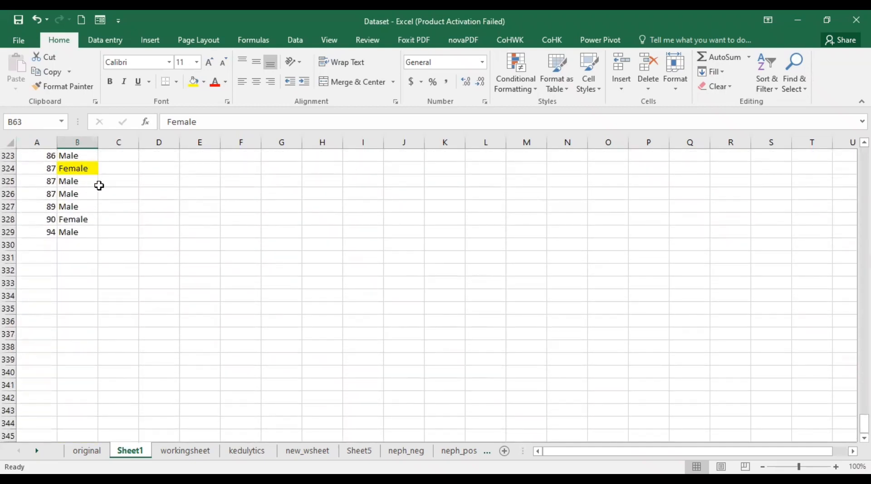
scroll(99, 186, "up", 20)
scroll(99, 185, "up", 20)
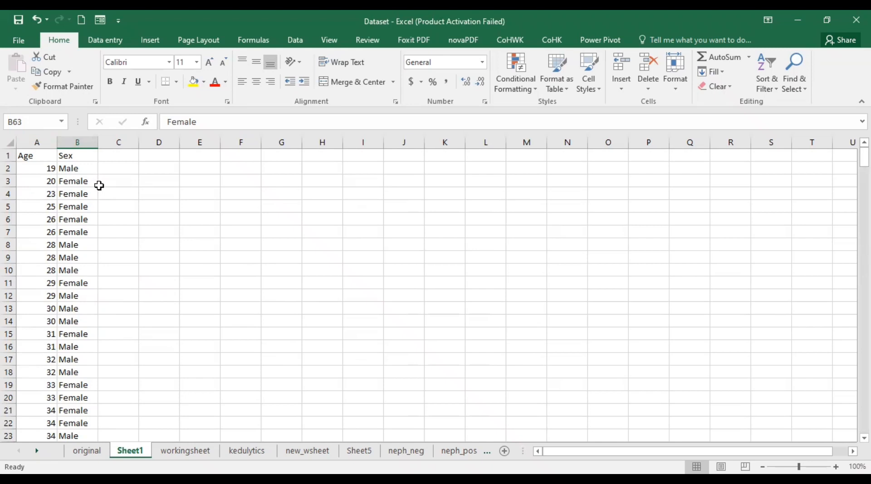
Undo the age sort and re-sort the dataset A to Z from empty cell C3 beside it
key("ctrl+z")
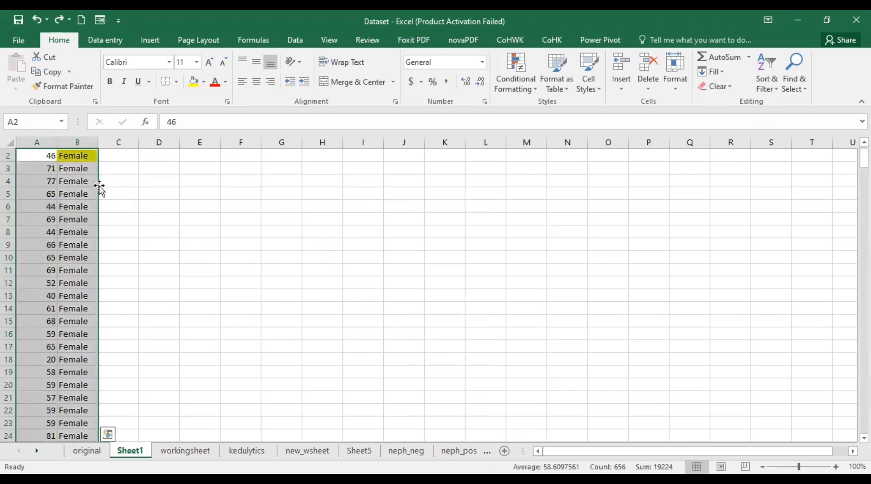
left_click(133, 166)
scroll(133, 165, "up", 1)
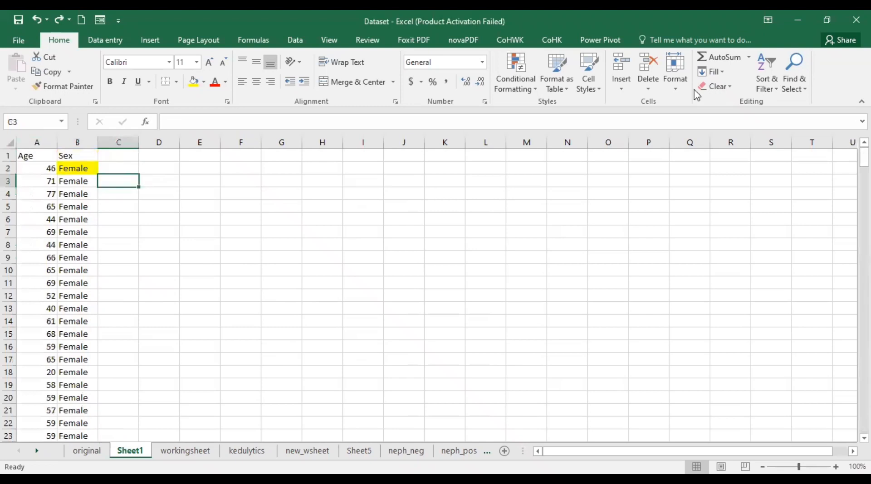
left_click(764, 70)
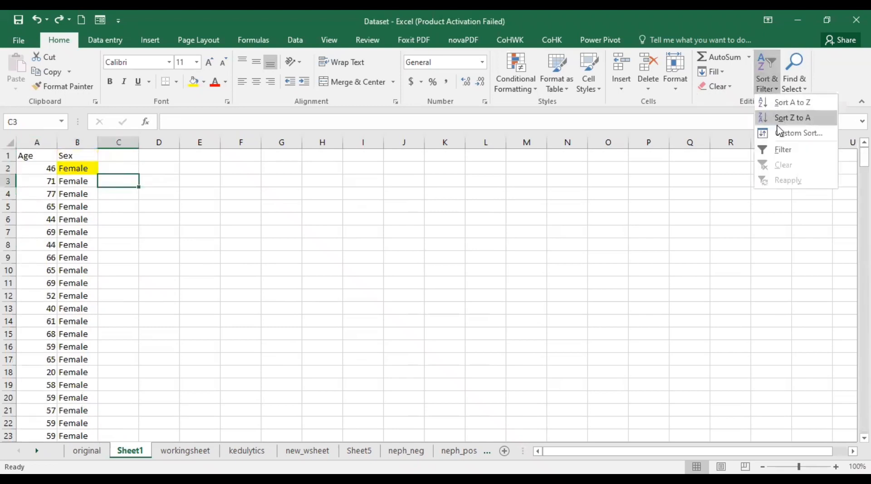
left_click(779, 102)
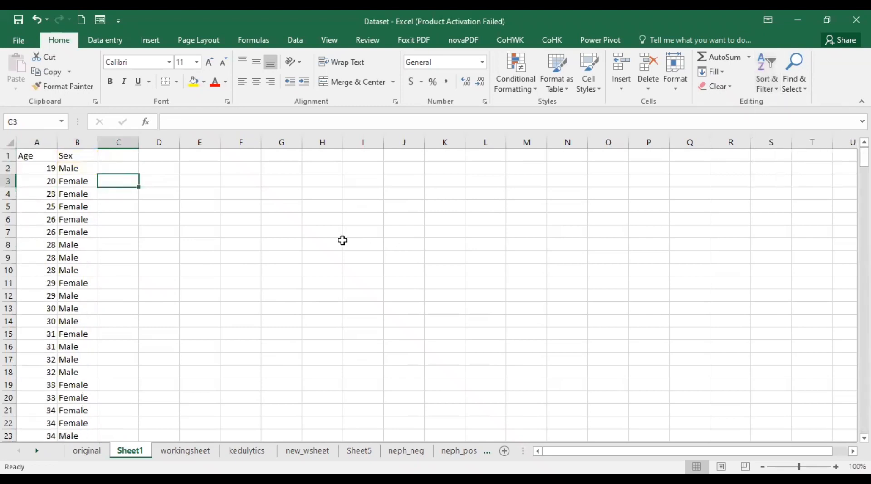
left_click(35, 138)
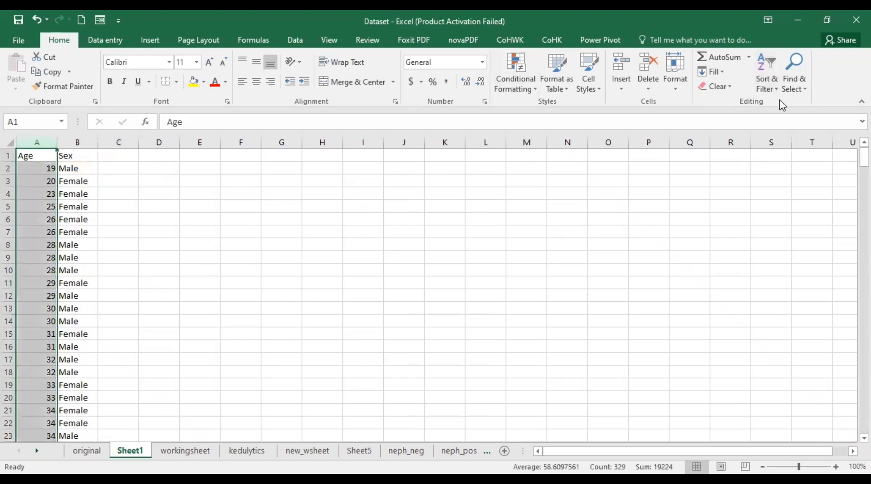
left_click(762, 77)
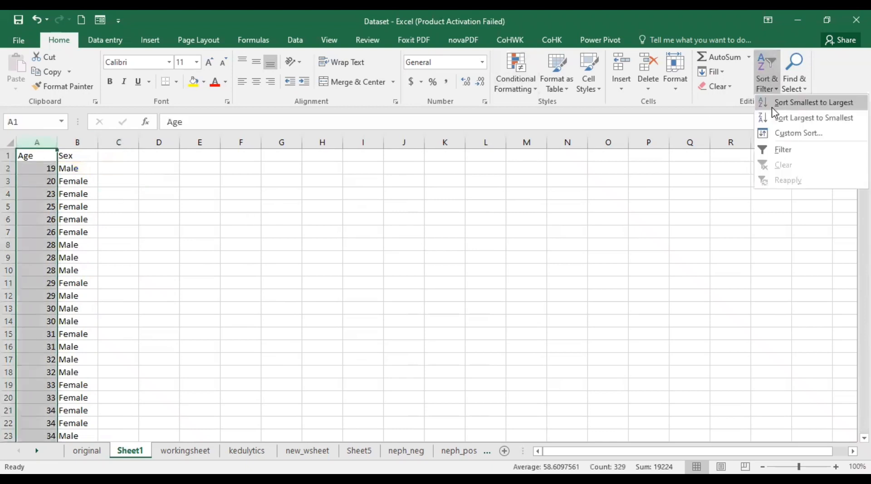
left_click(773, 107)
left_click(378, 254)
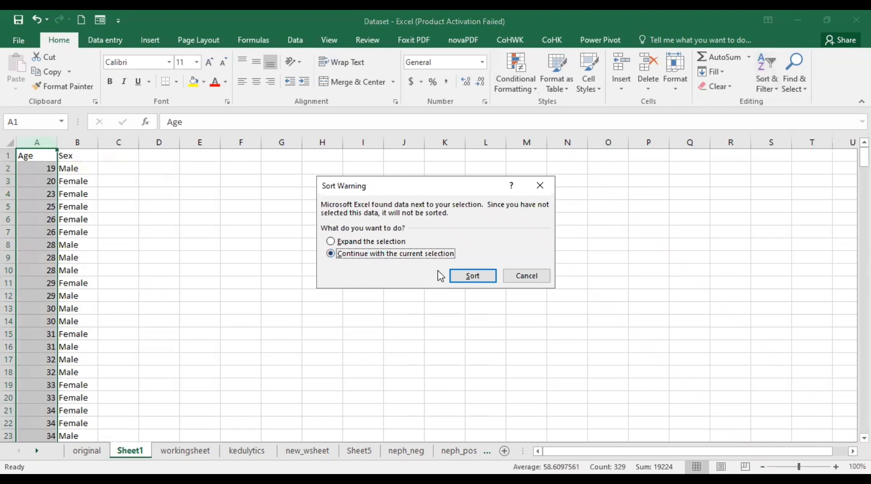
left_click(521, 276)
left_click(215, 268)
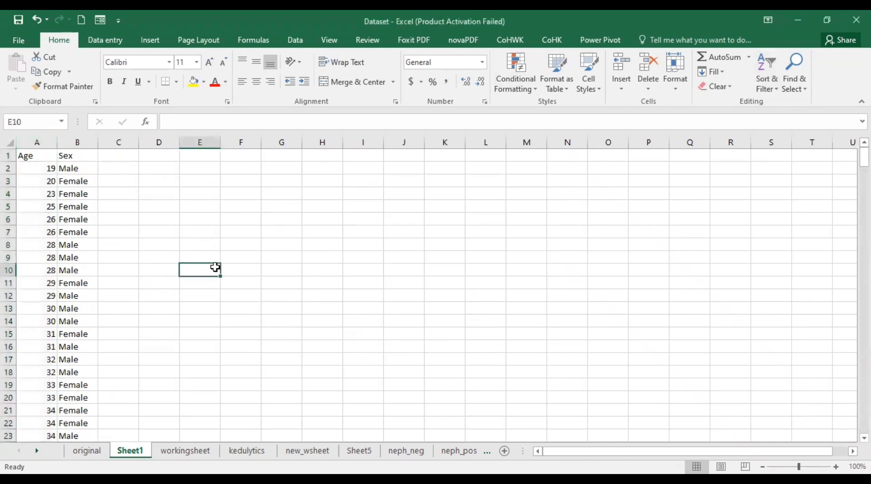
Undo the last sort, and sort only the Age column smallest to largest, continuing with the current selection
key("ctrl+z")
left_click(129, 182)
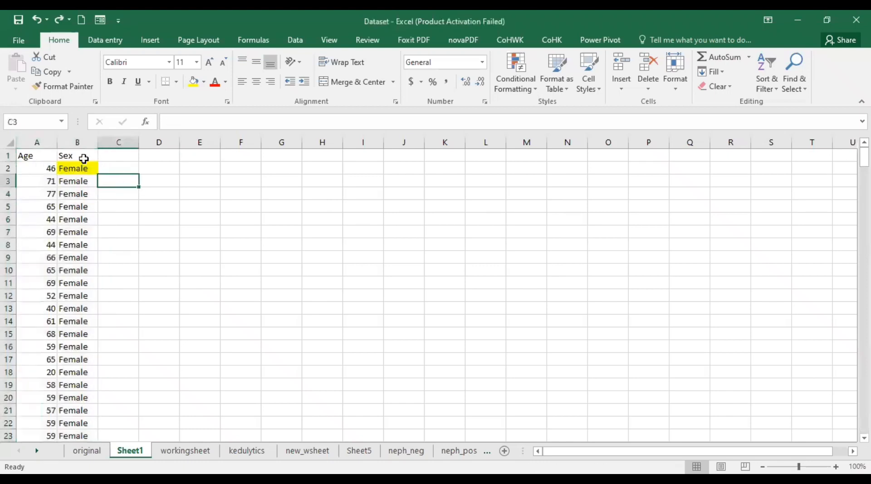
left_click(46, 141)
left_click(764, 82)
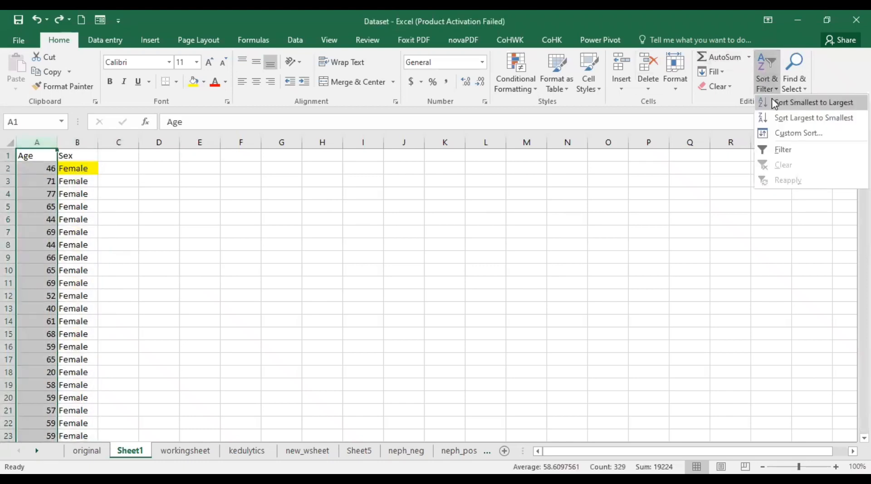
left_click(775, 103)
left_click(381, 254)
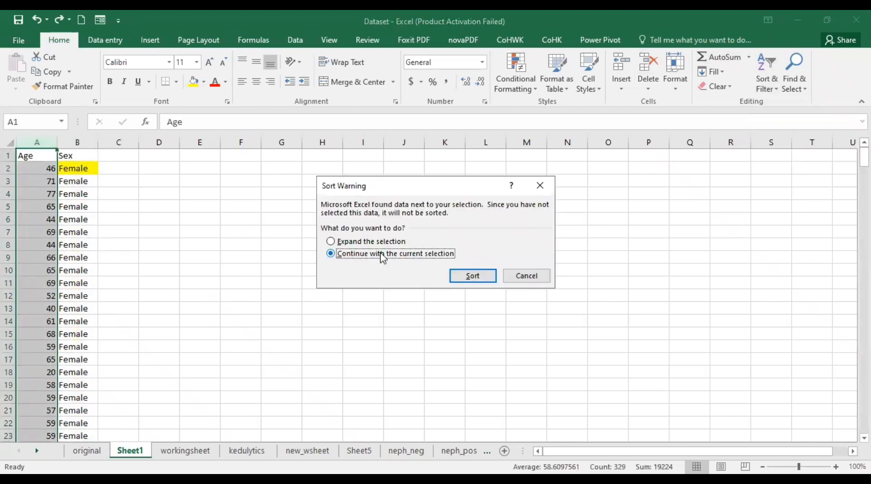
left_click(467, 279)
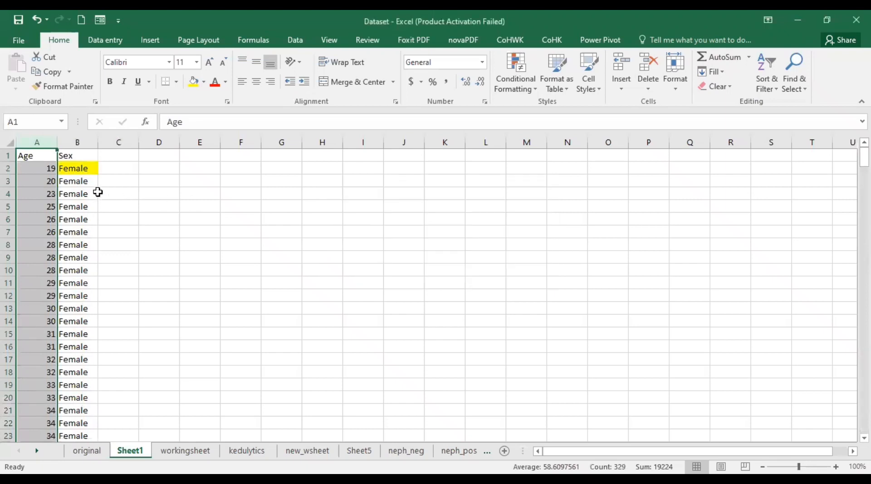
Examine the first rows of the Age and Sex columns, checking which age sits beside the yellow-highlighted Sex cell
left_click(78, 171)
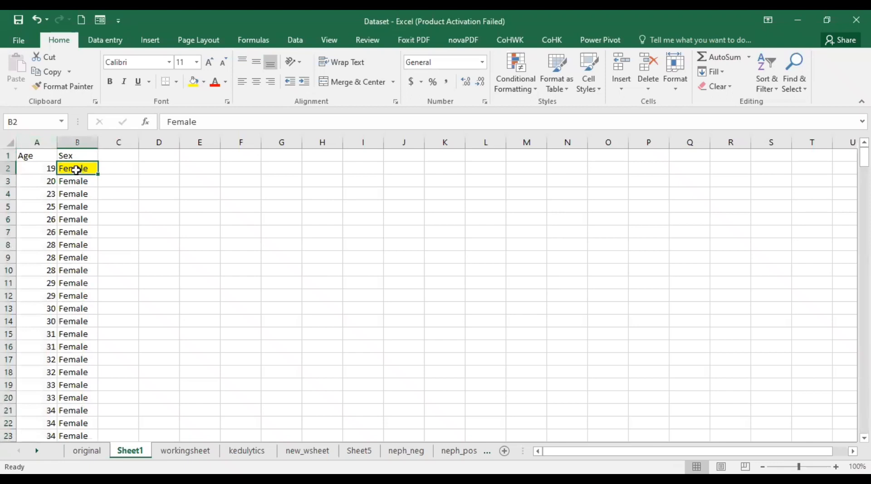
left_click(46, 170)
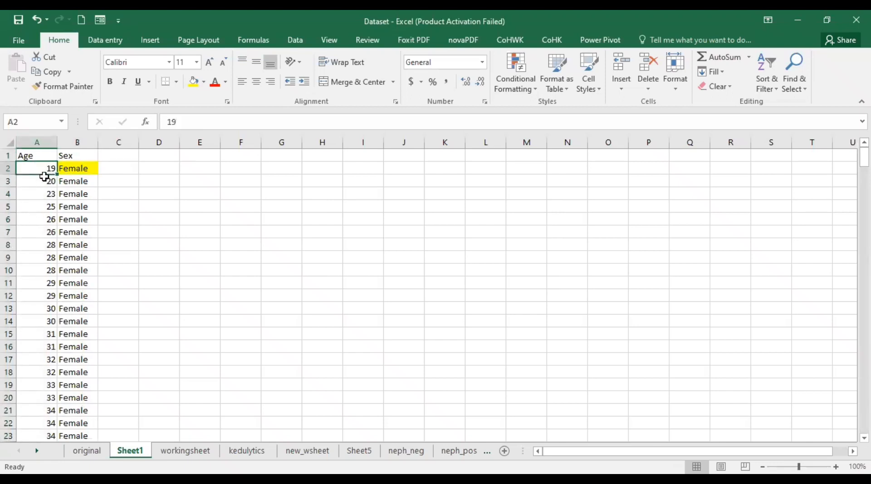
left_click(40, 143)
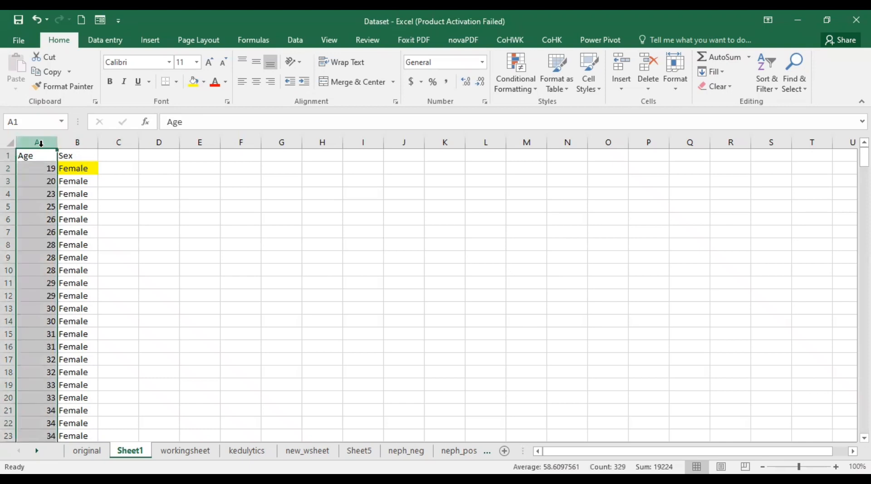
left_click(85, 158)
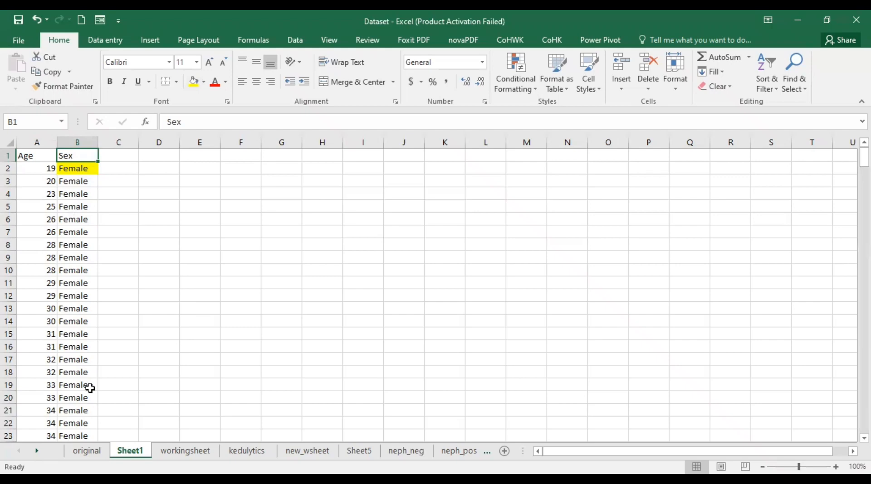
Turn on filtering for the dataset's header row in the original sheet
left_click(87, 451)
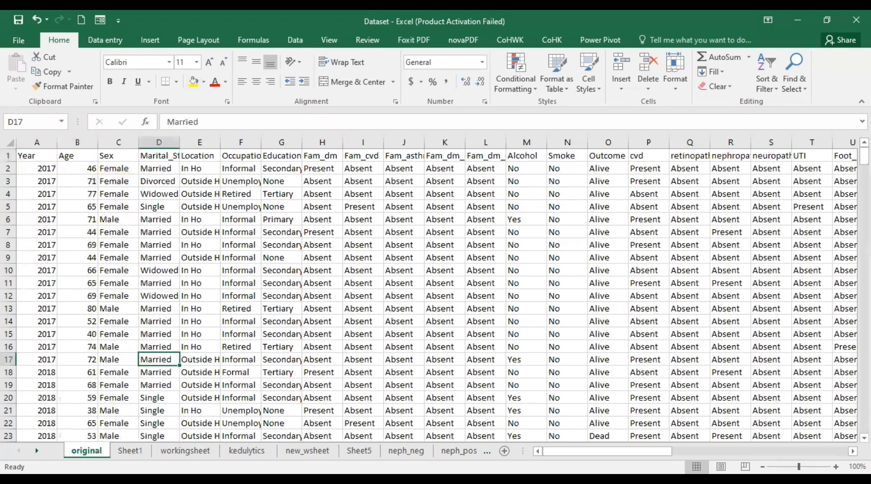
left_click(200, 194)
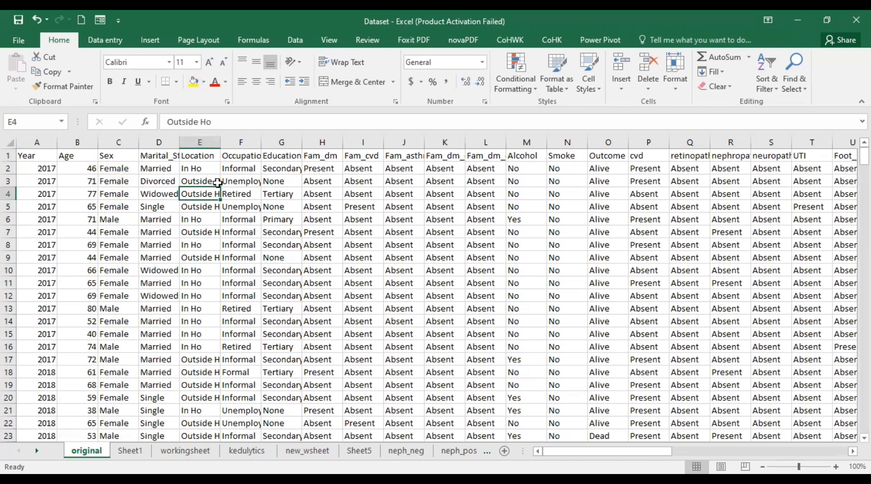
left_click(197, 167)
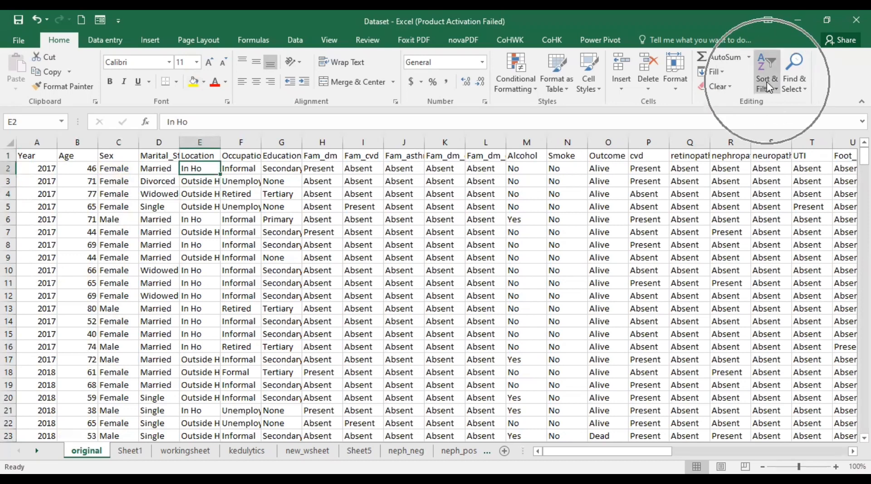
left_click(766, 82)
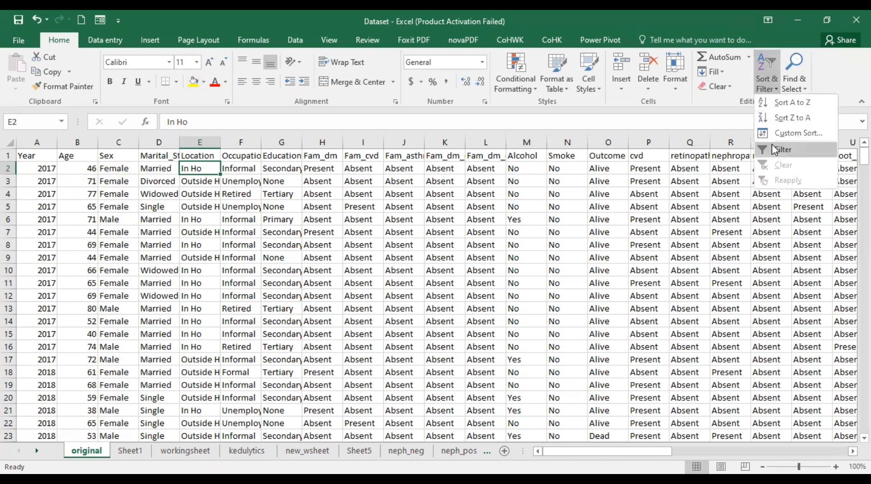
left_click(774, 150)
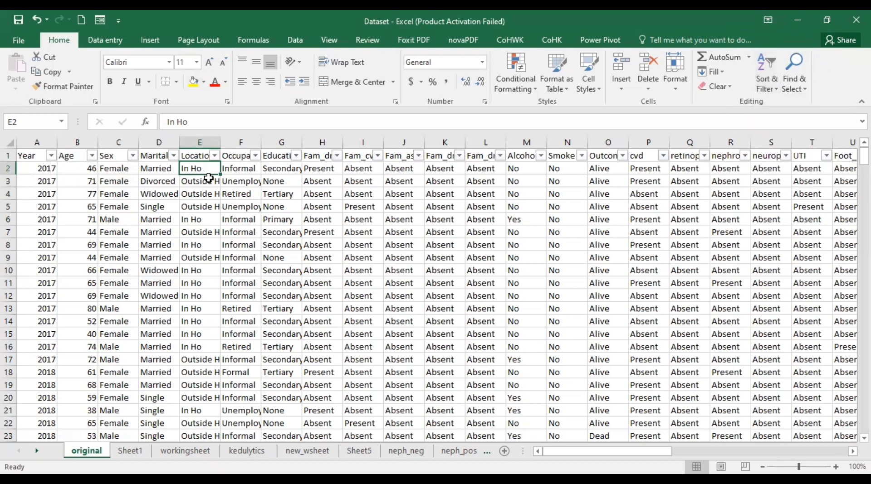
View the sort and filter options of the Location column, closing them without applying anything
left_click(215, 156)
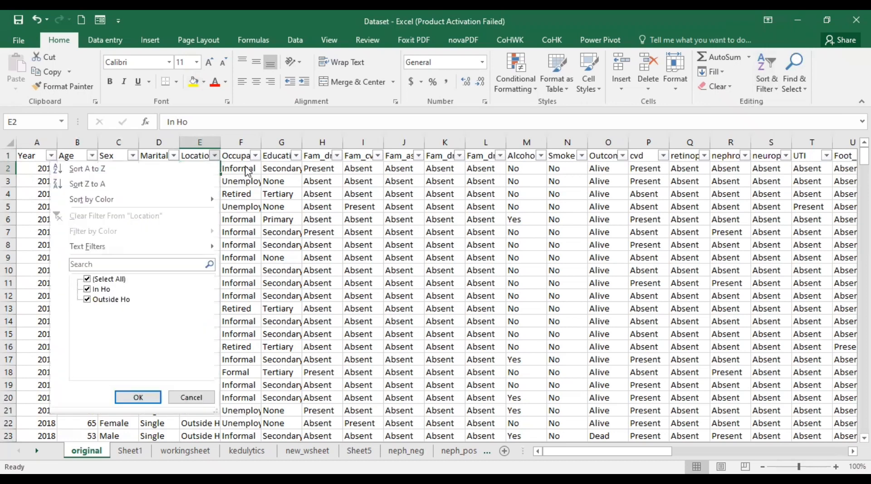
left_click(507, 163)
left_click(215, 156)
left_click(241, 172)
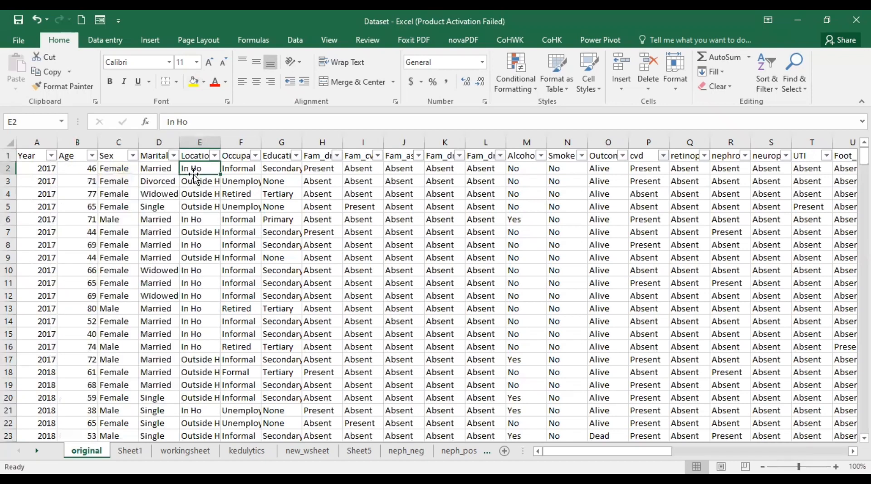
Filter the Marital_Status column to show only Divorced records
left_click(176, 155)
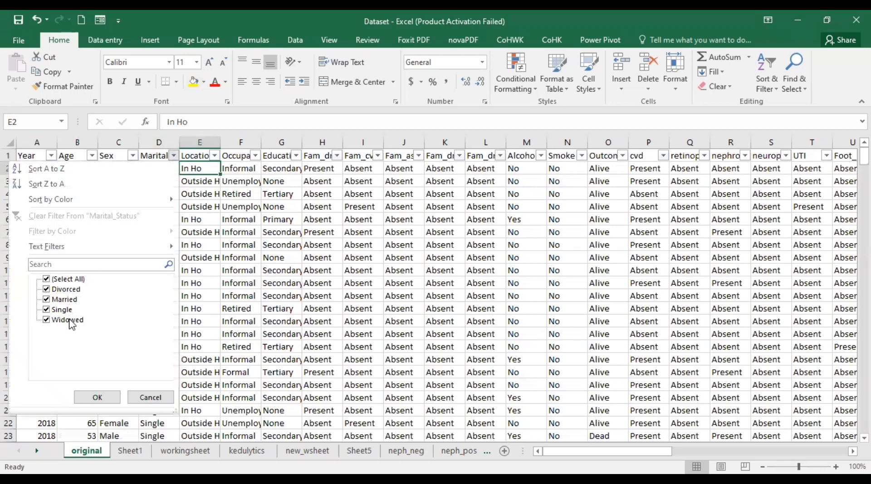
left_click(81, 280)
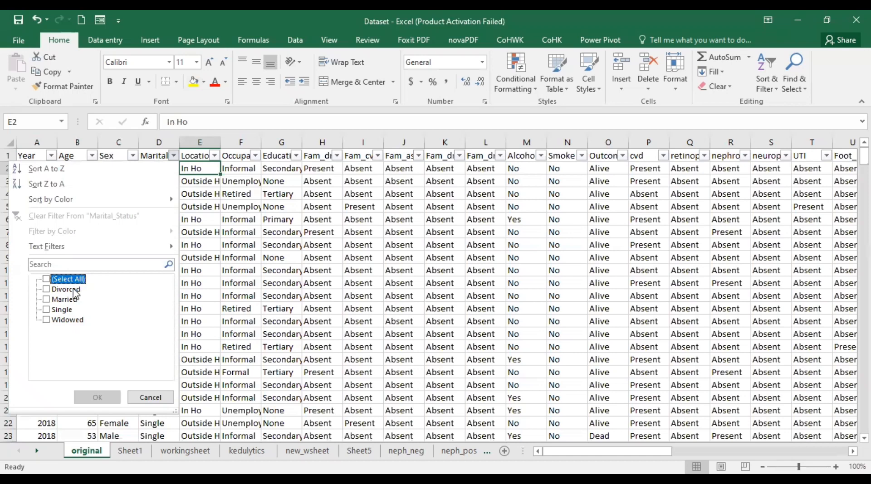
left_click(71, 292)
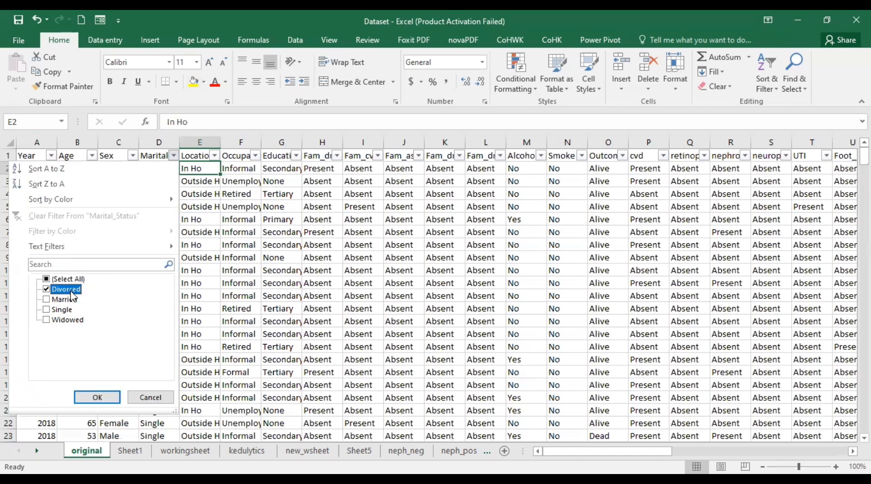
left_click(97, 398)
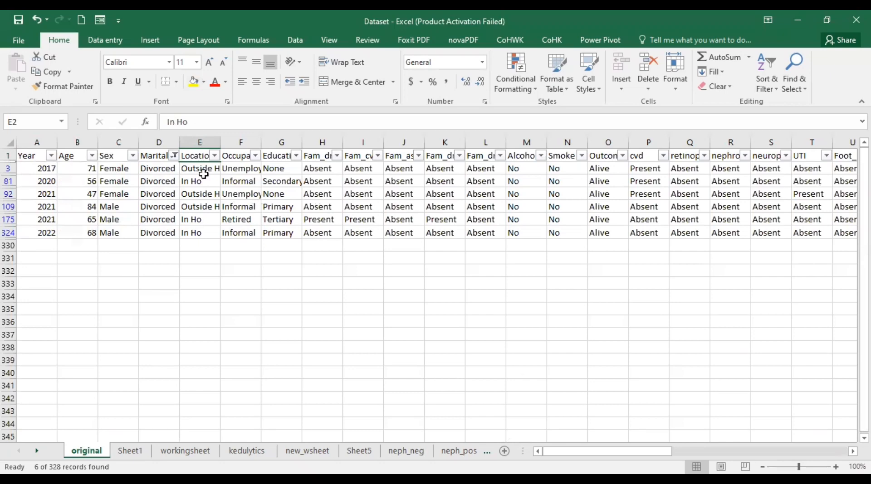
Change the Marital_Status filter to show only Married records instead of Divorced
left_click(174, 158)
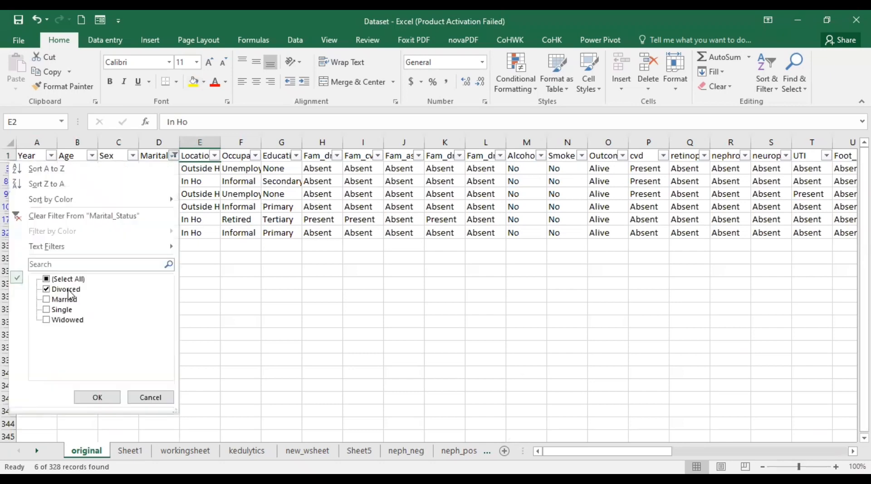
left_click(66, 289)
left_click(67, 300)
left_click(97, 397)
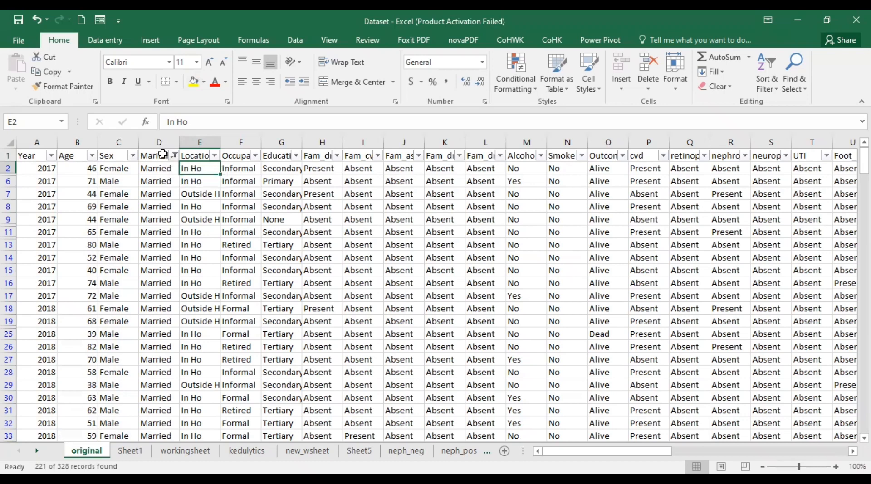
Filter the Sex column to show only Male records by excluding Female
left_click(131, 156)
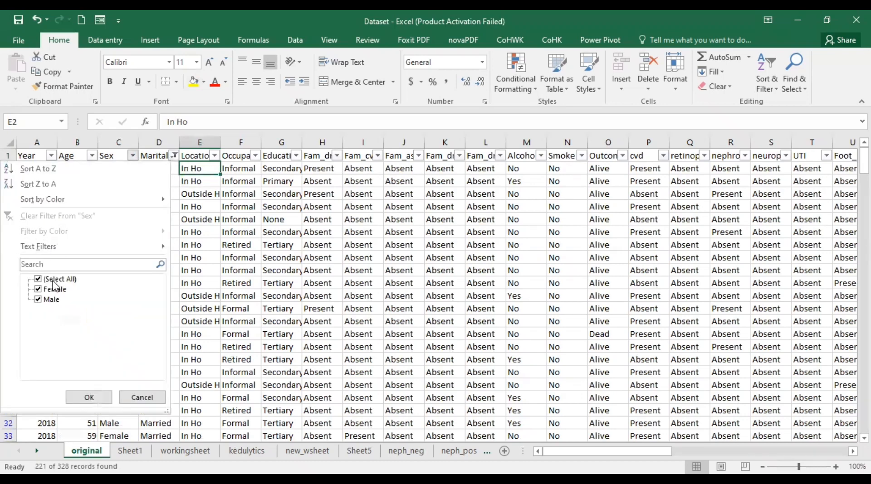
left_click(53, 289)
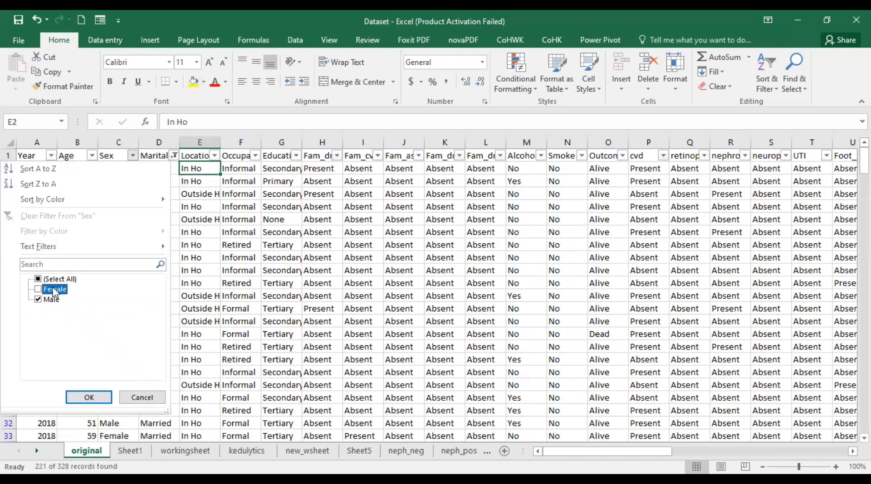
left_click(88, 398)
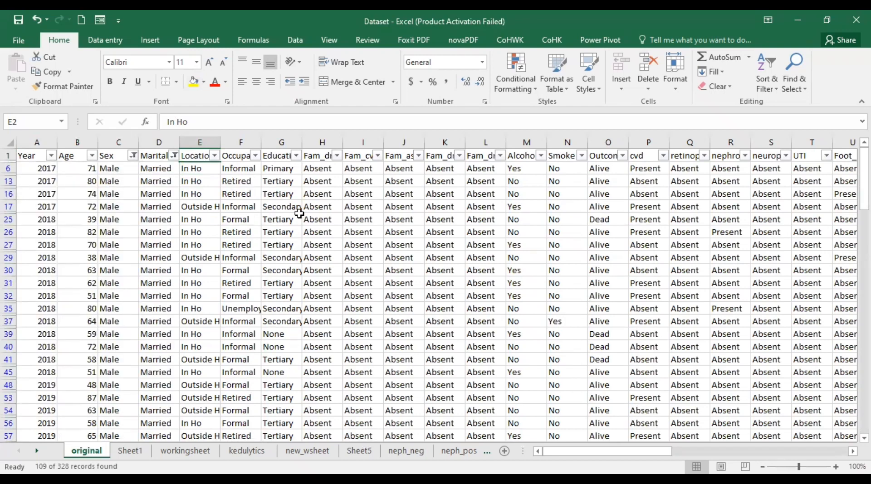
View the available filter values of the Location and Occupation columns without applying a filter
left_click(214, 156)
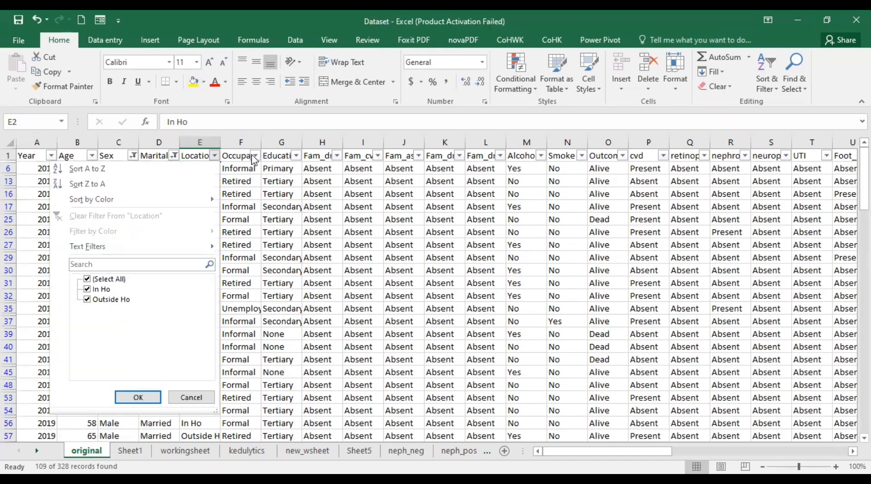
left_click(255, 156)
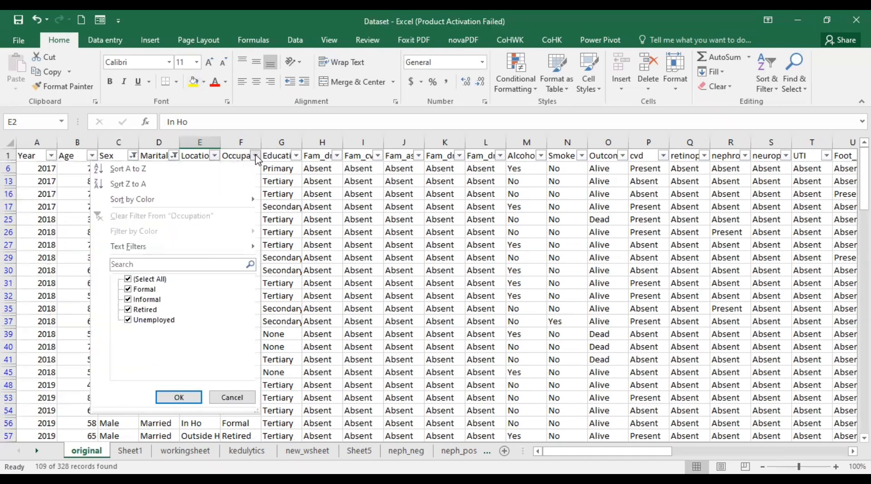
left_click(307, 181)
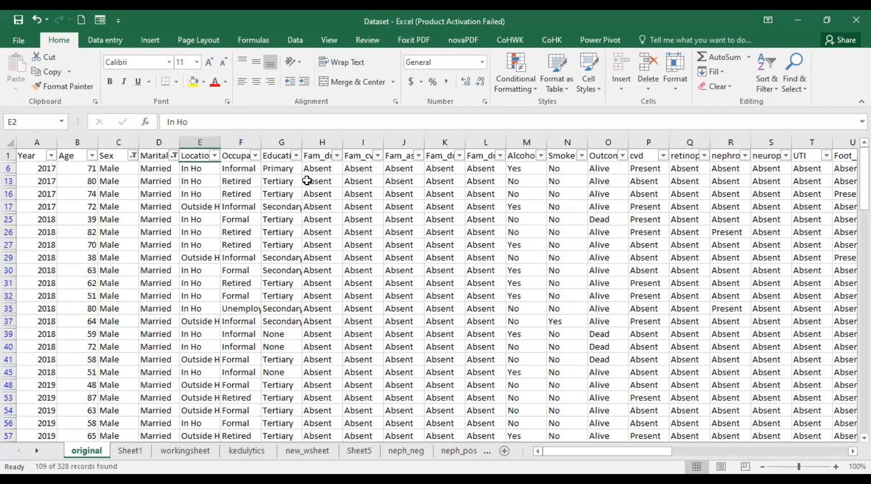